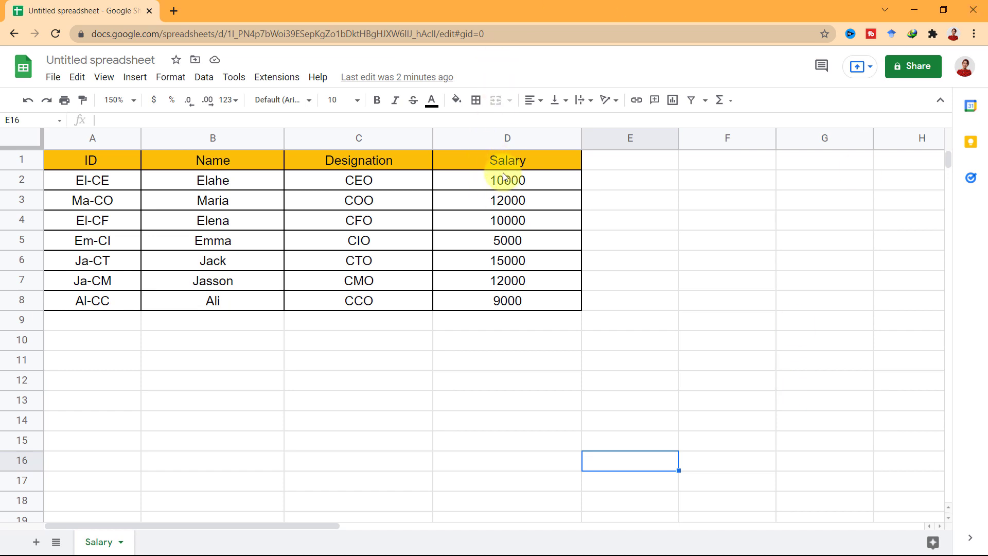
Step: Select the Salary column D1:D8, header included, and bring up the Data menu
drag(502, 183, 513, 307)
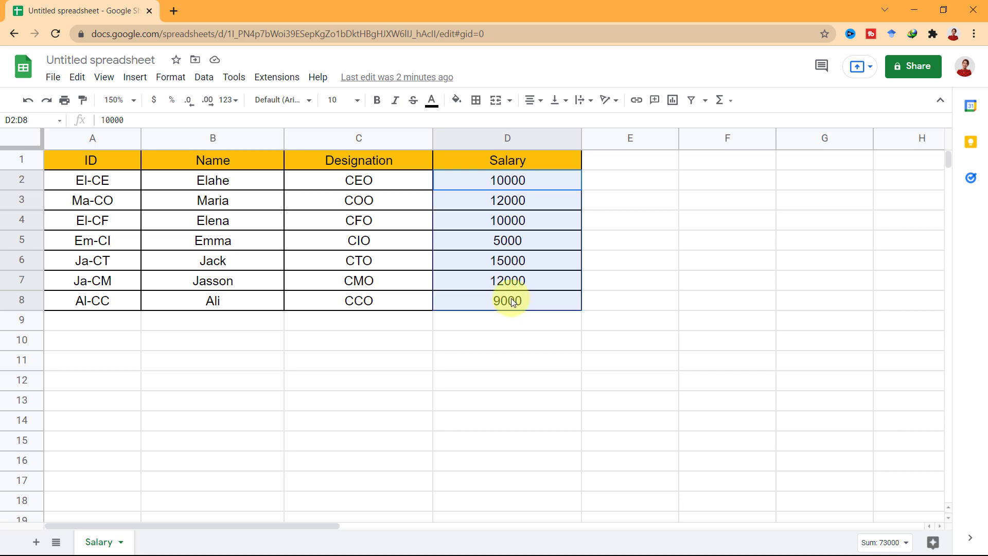
right_click(512, 299)
mouse_move(512, 300)
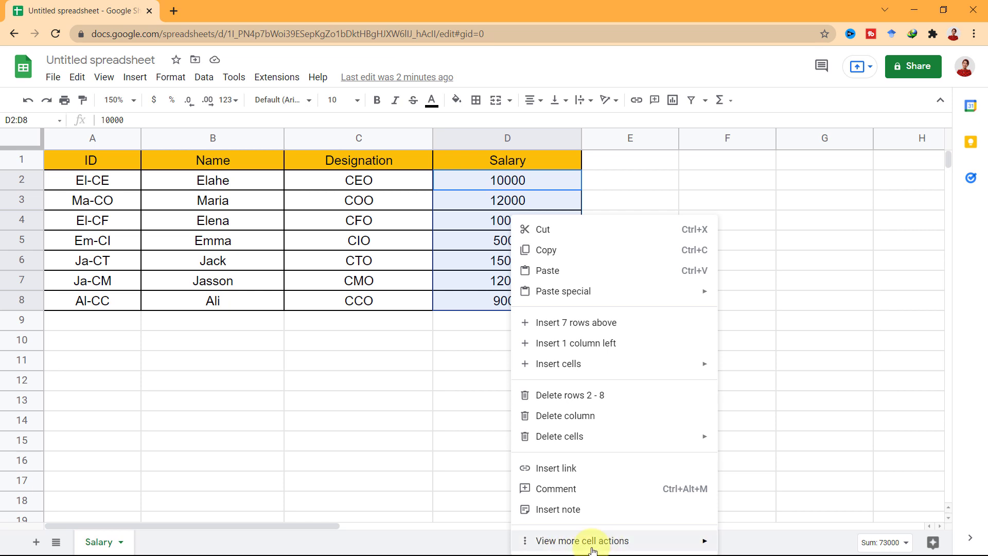
mouse_move(618, 549)
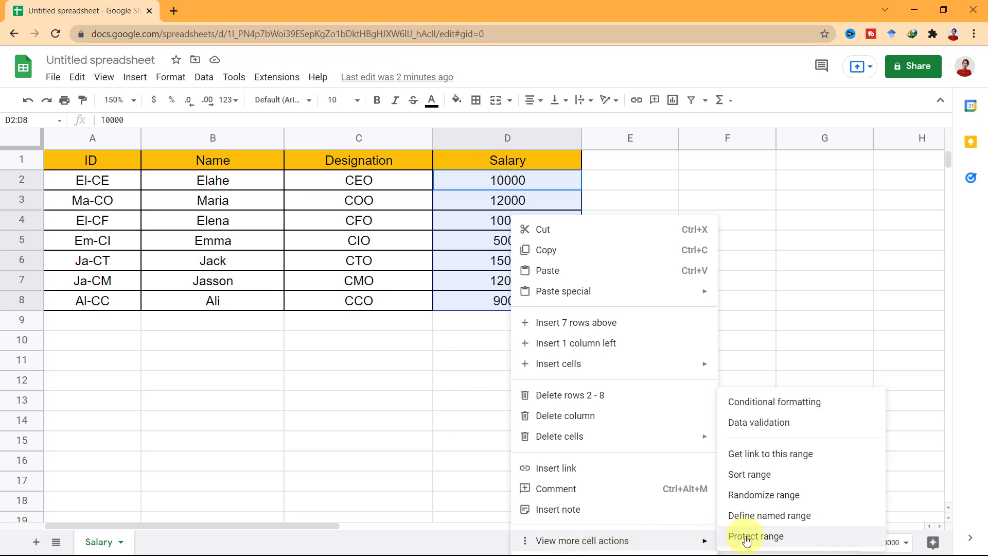
click(379, 381)
drag(483, 165, 484, 300)
click(198, 79)
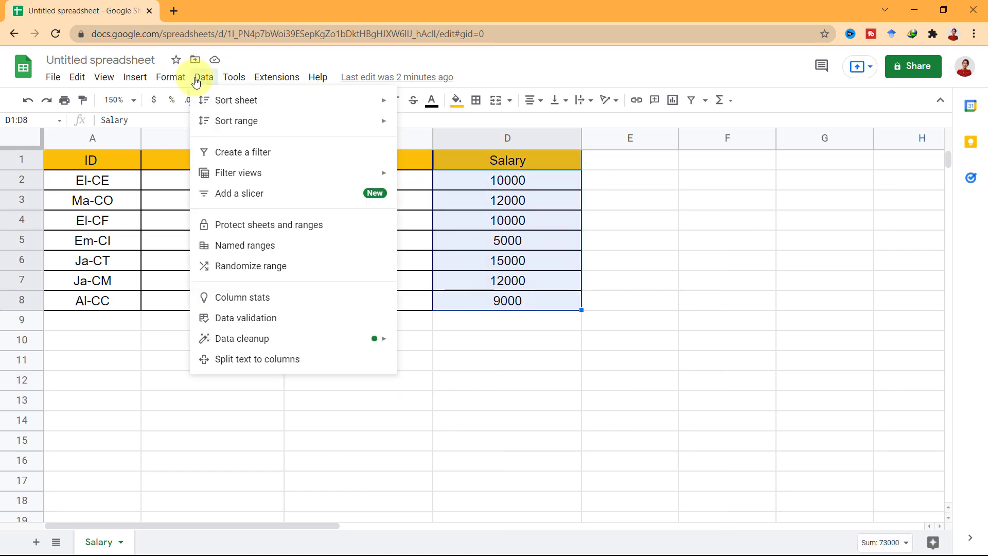
Step: Start protecting the selection and redefine the protected range as D2:D8 using the grid picker
click(277, 225)
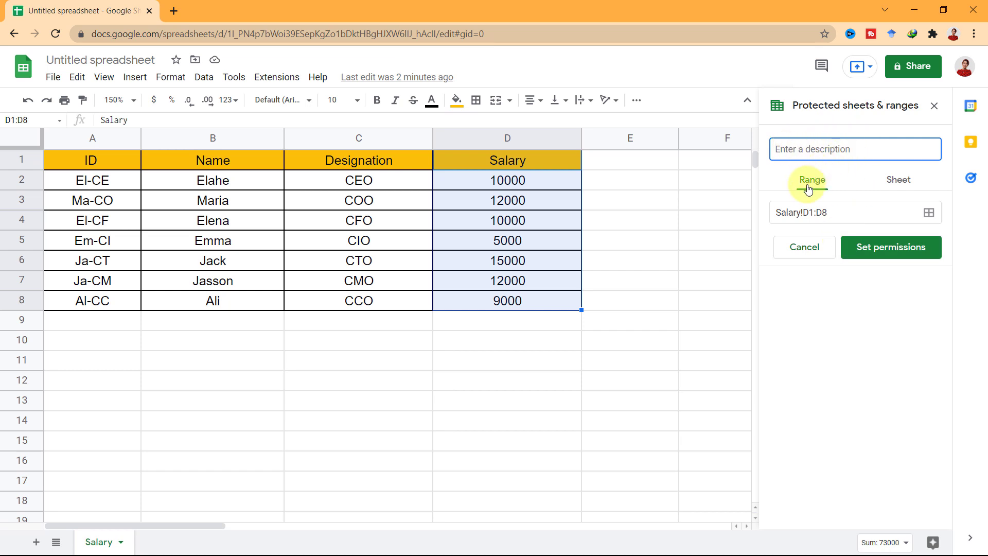
click(930, 214)
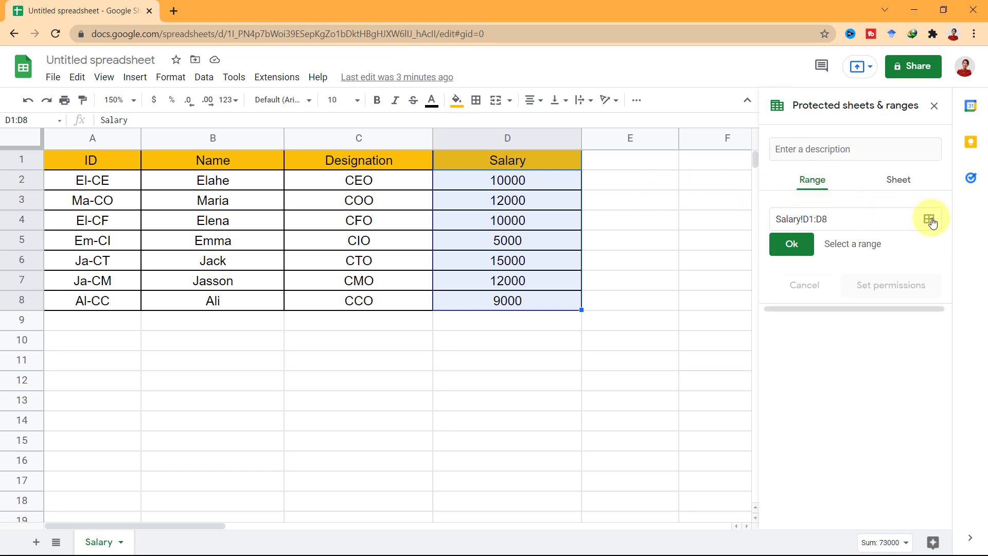
click(931, 220)
click(929, 213)
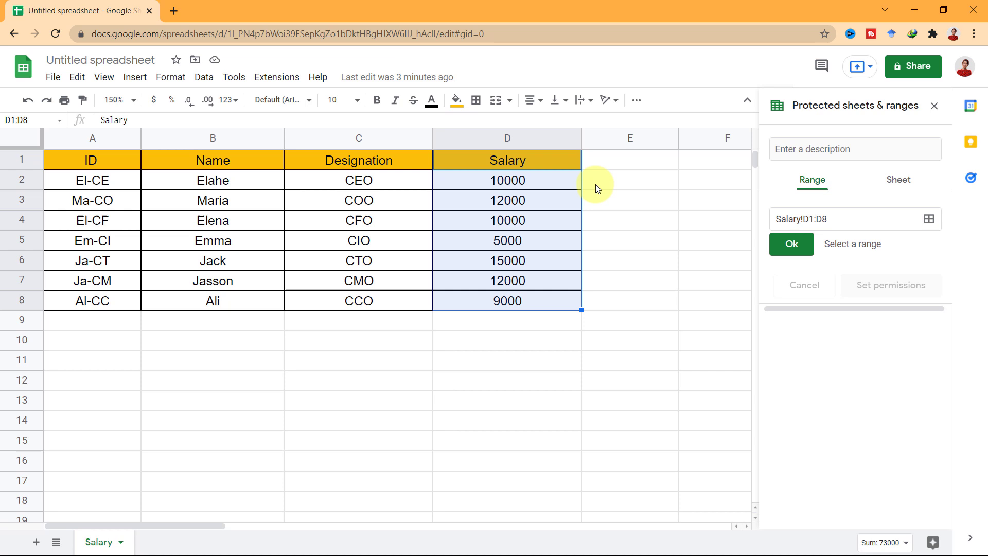
click(529, 191)
drag(530, 191, 512, 302)
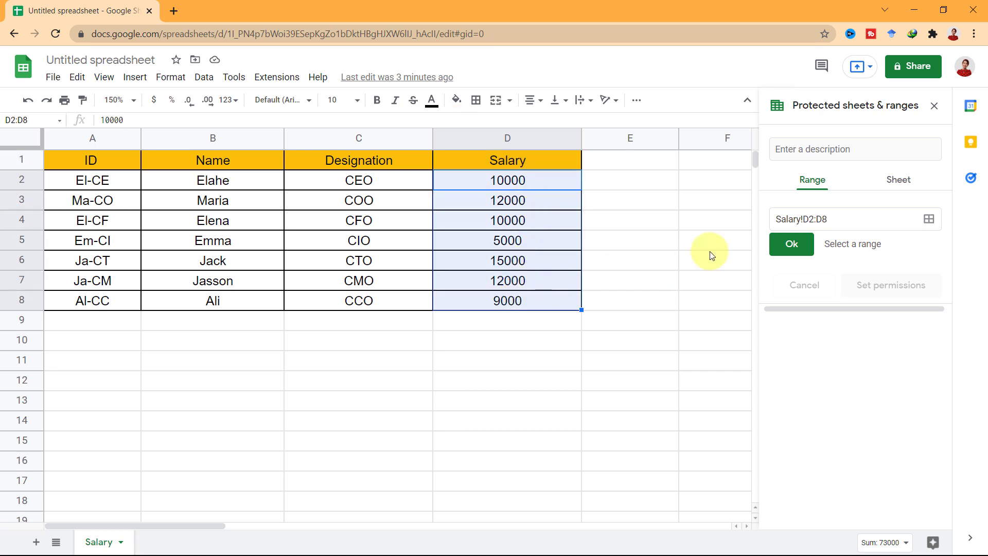
click(795, 245)
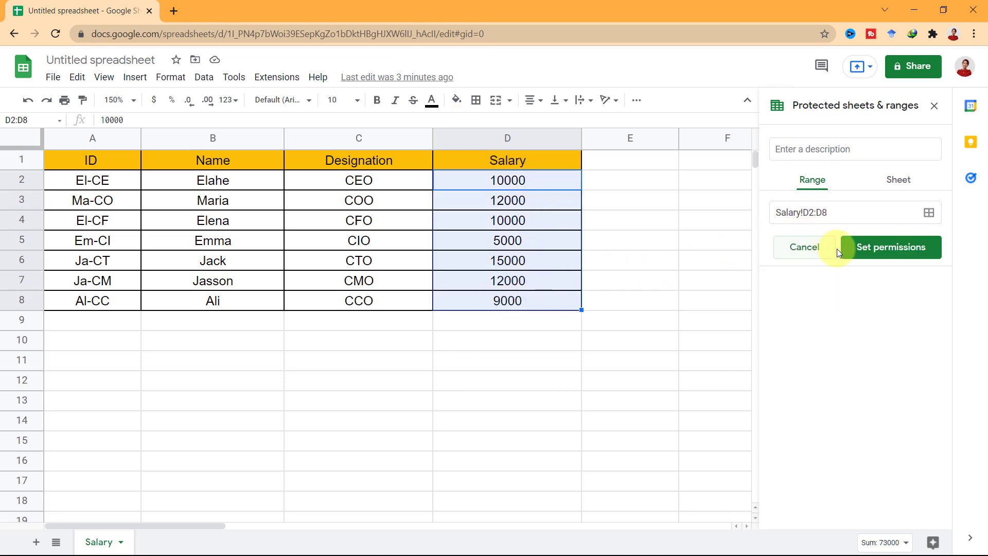
click(897, 247)
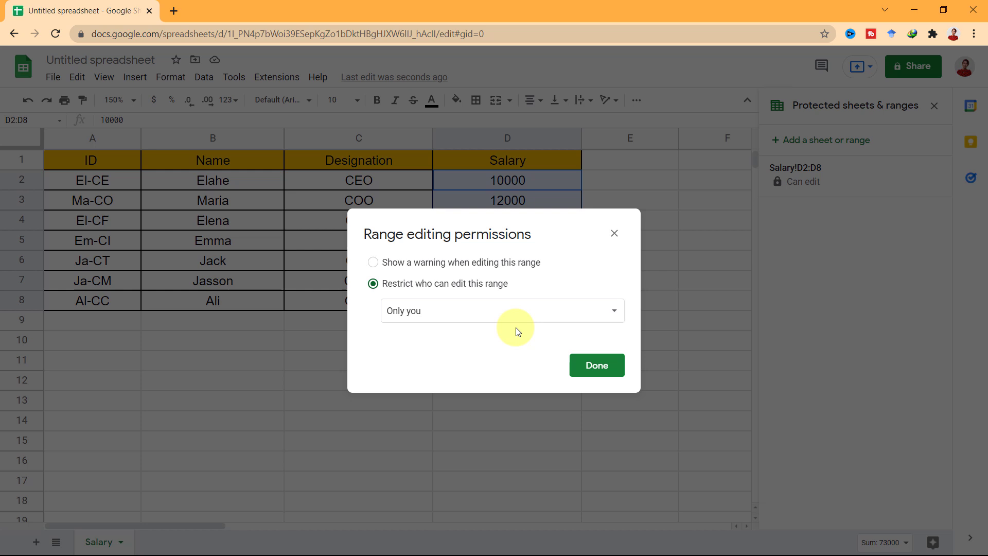
Step: Set the D2:D8 editing permissions to Only you, after trying Custom, and save them
click(451, 309)
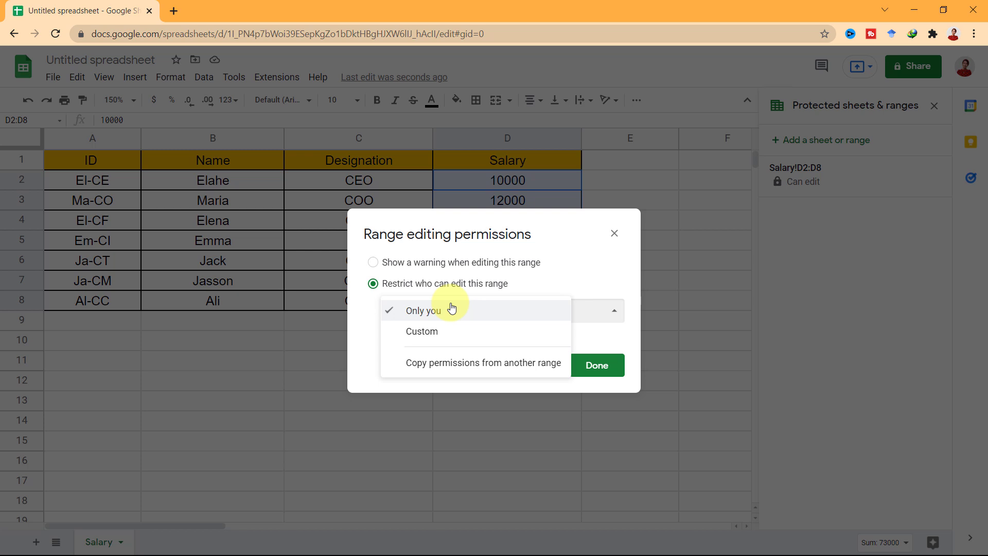
click(432, 333)
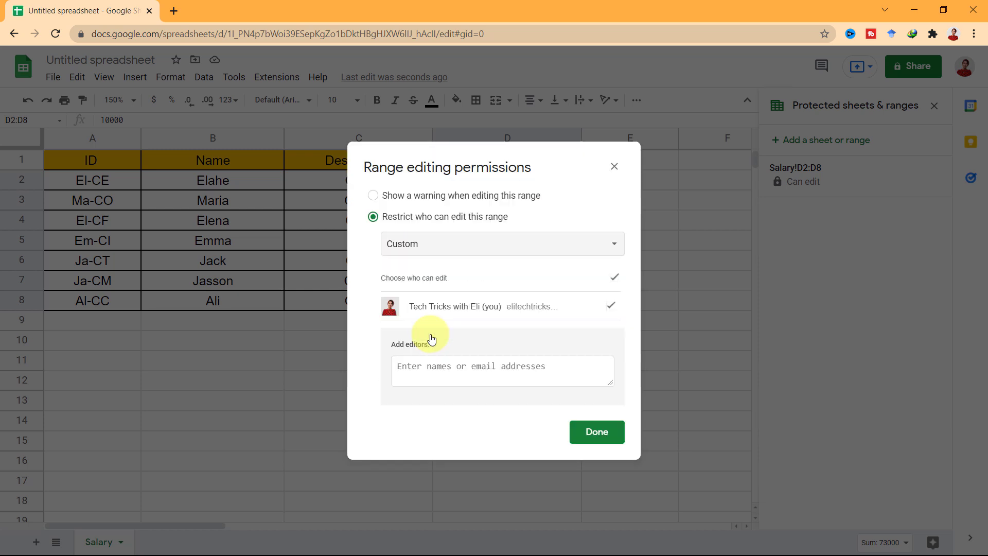
click(435, 366)
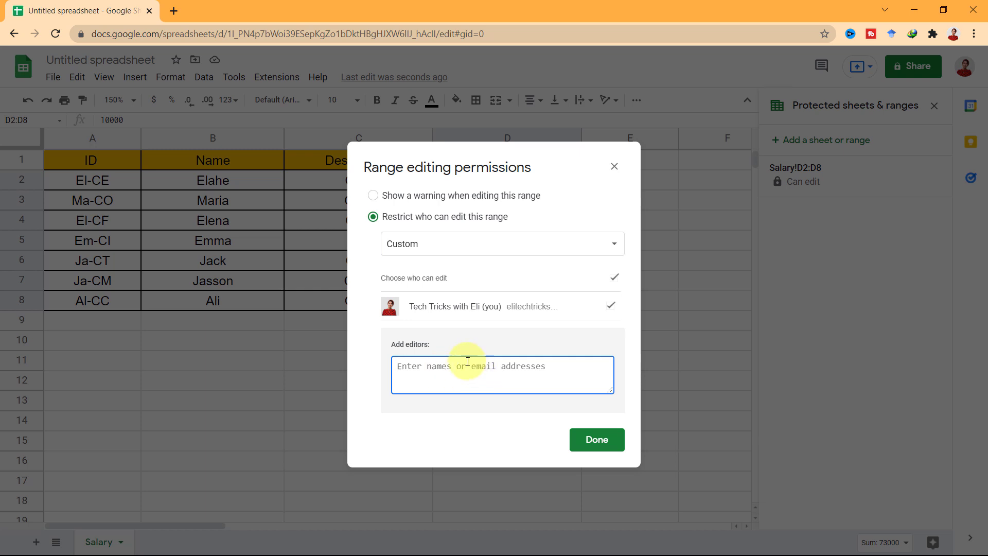
click(373, 216)
click(422, 246)
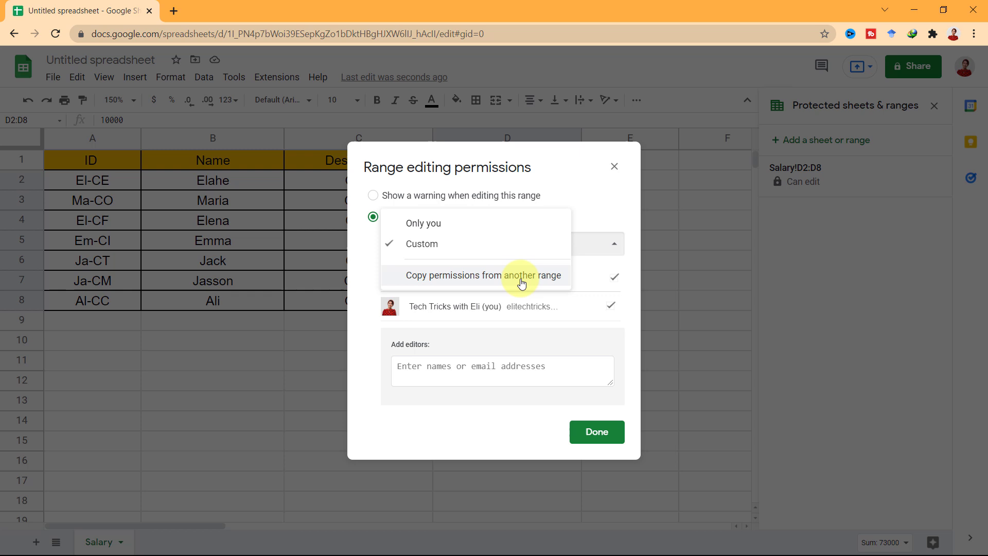
click(424, 225)
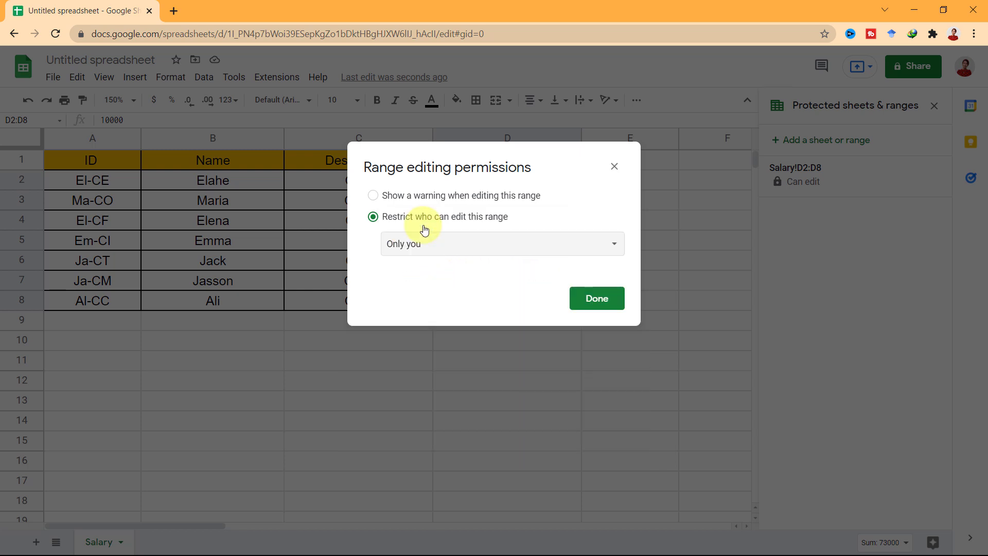
click(605, 304)
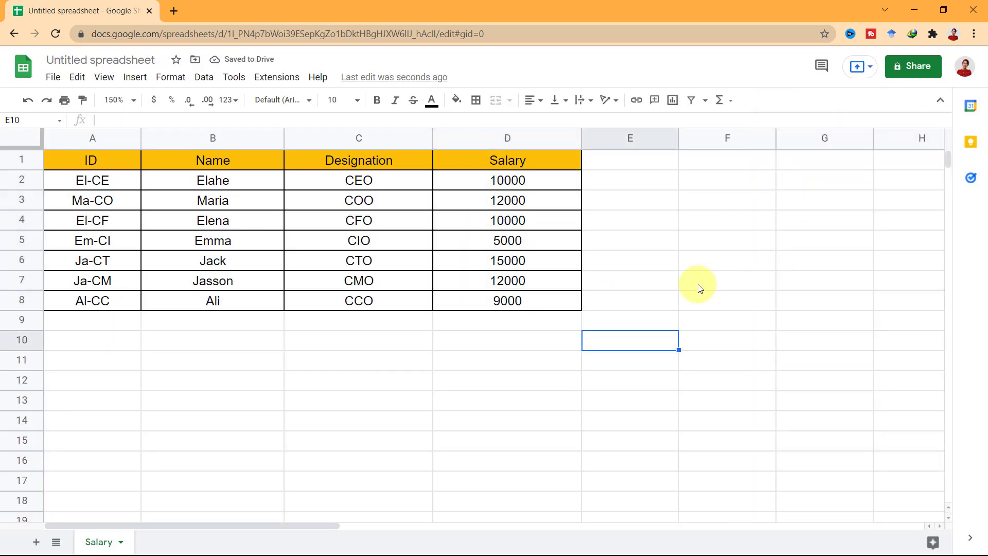
Step: Delete the Salary!D2:D8 protected range from the protection list and close the panel
click(726, 221)
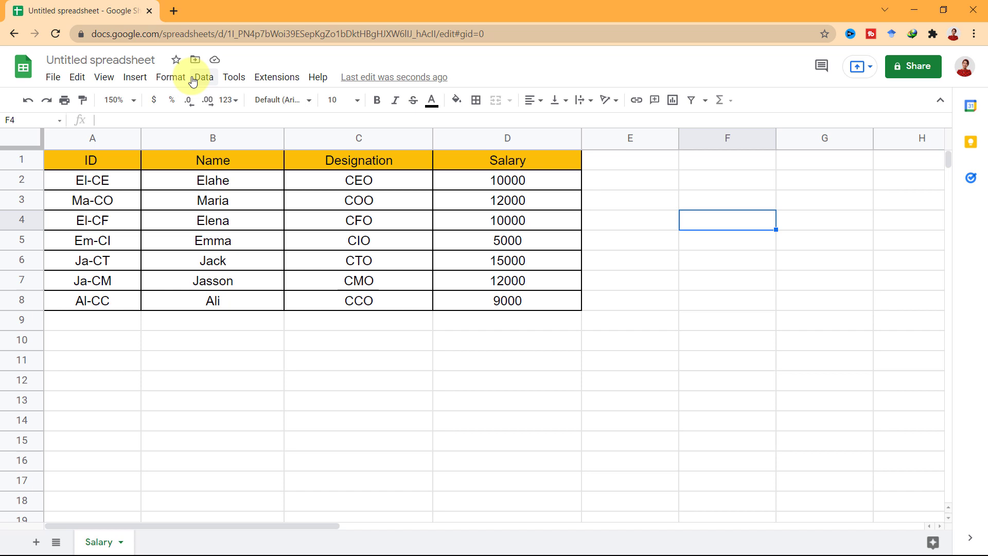
click(204, 77)
click(235, 230)
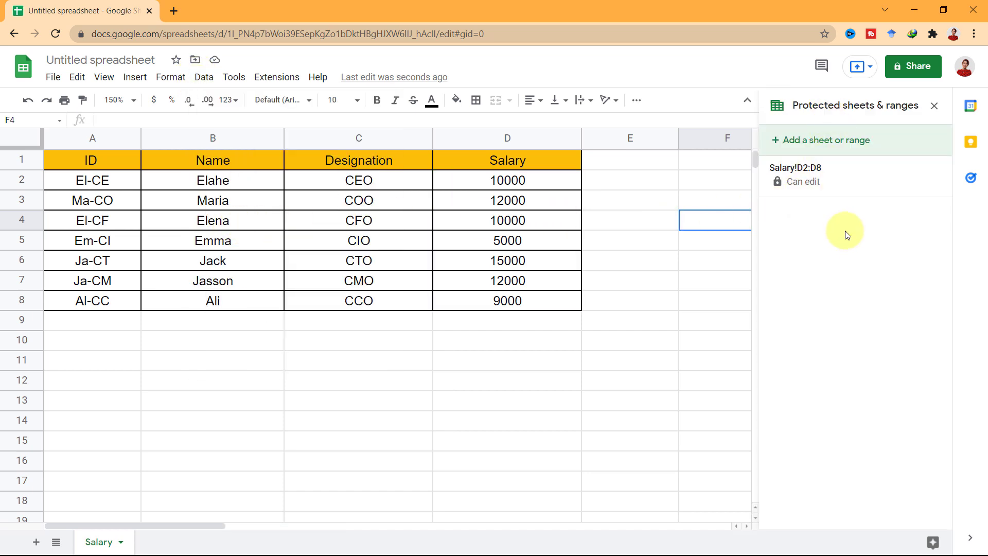
click(815, 179)
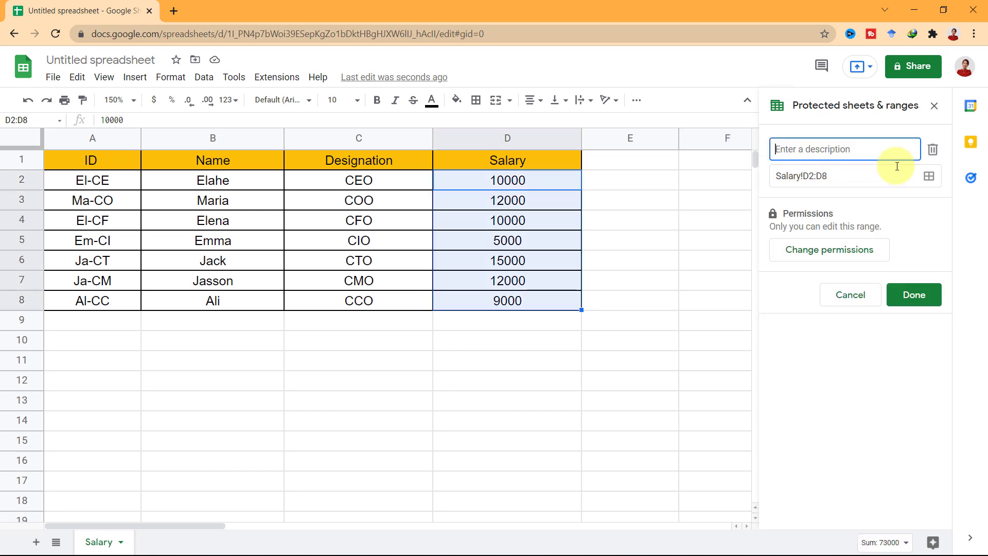
click(934, 152)
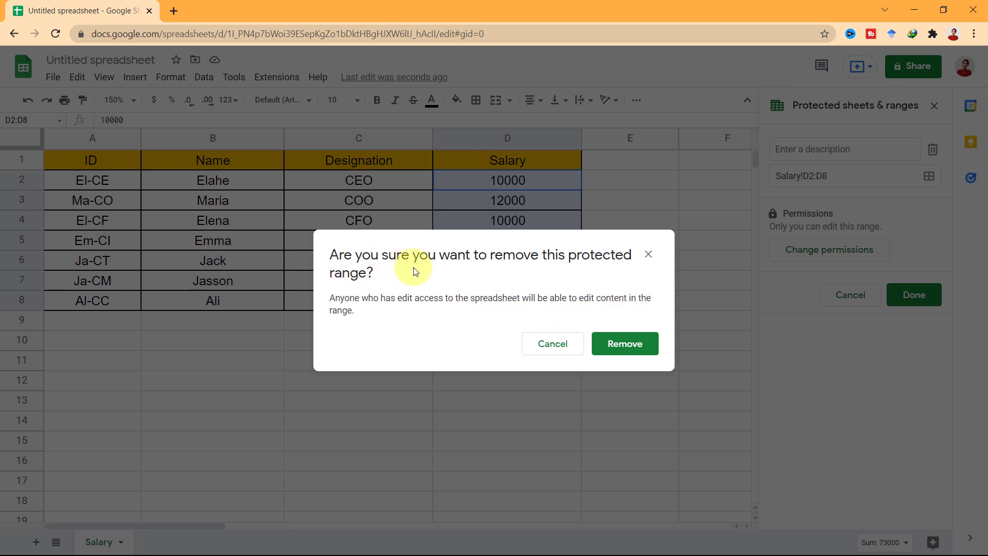
click(624, 348)
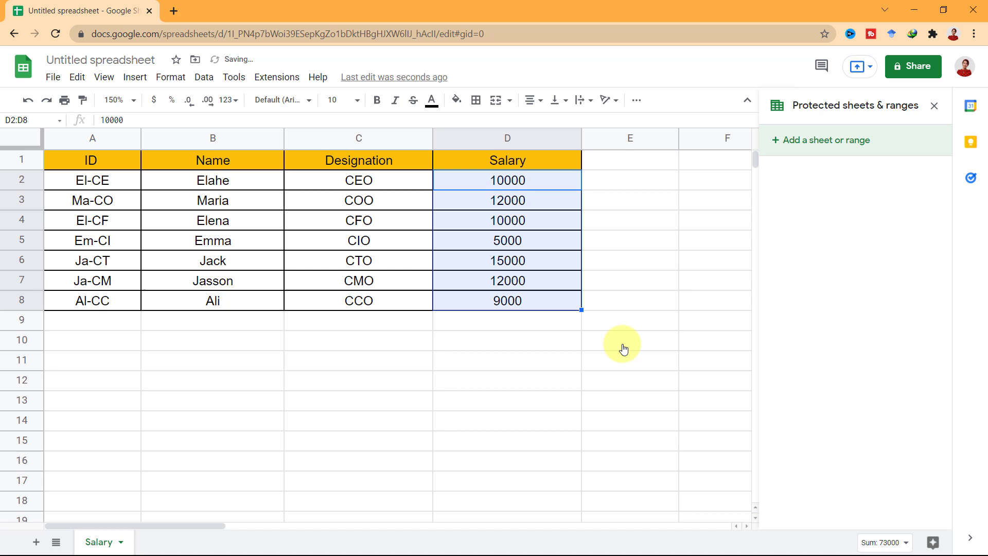
click(624, 348)
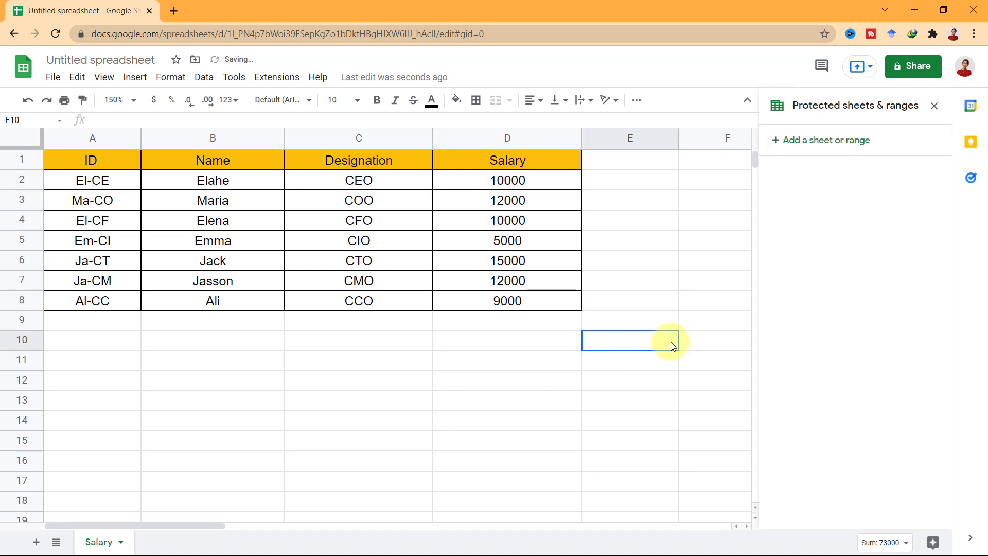
click(934, 106)
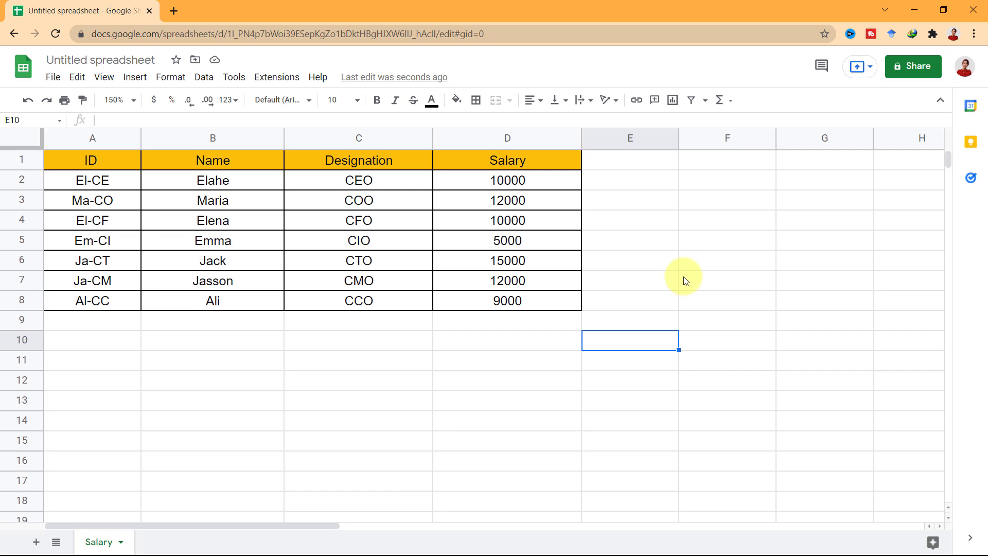
Step: Select the ID formula cell A2, check its cell actions, then bring up the Data menu
click(98, 181)
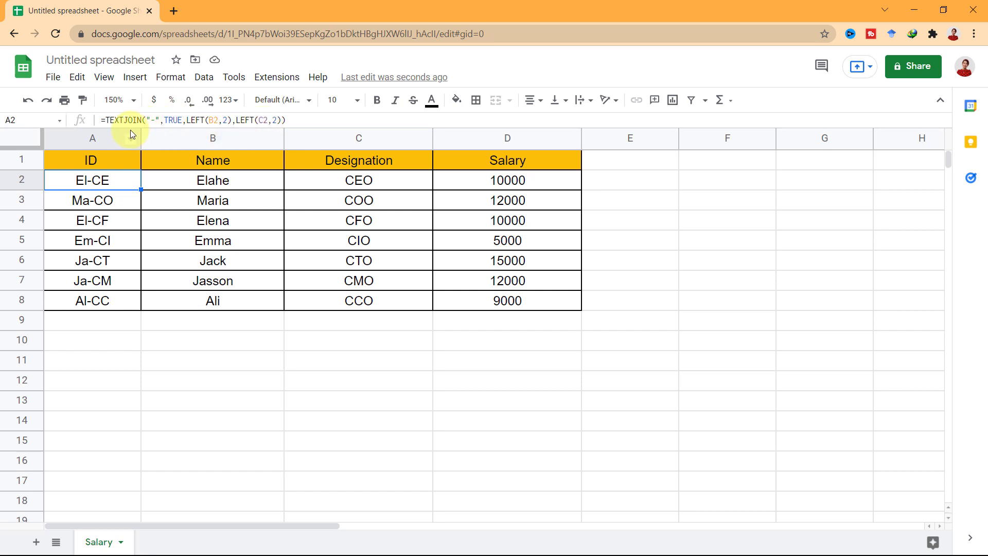
right_click(97, 183)
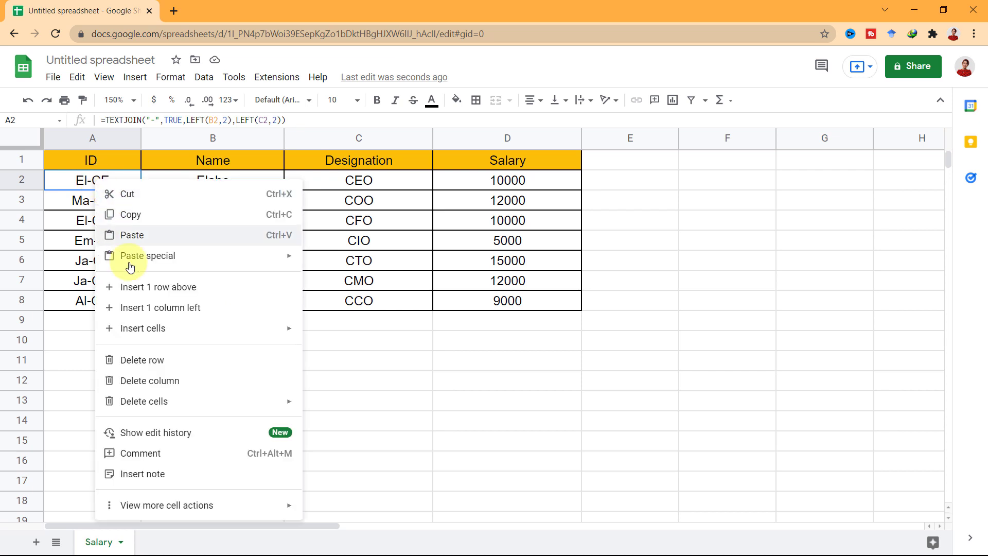
mouse_move(141, 509)
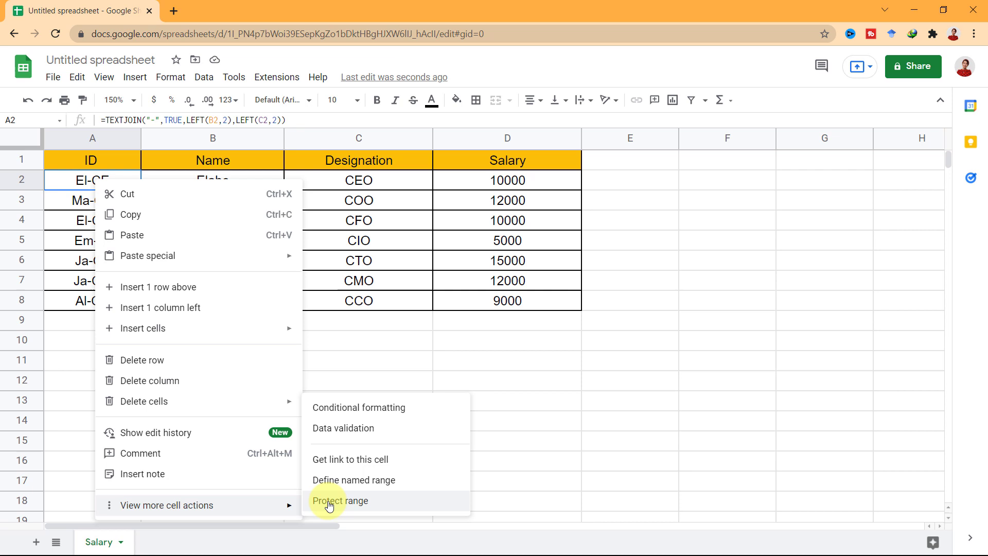
click(376, 363)
click(204, 78)
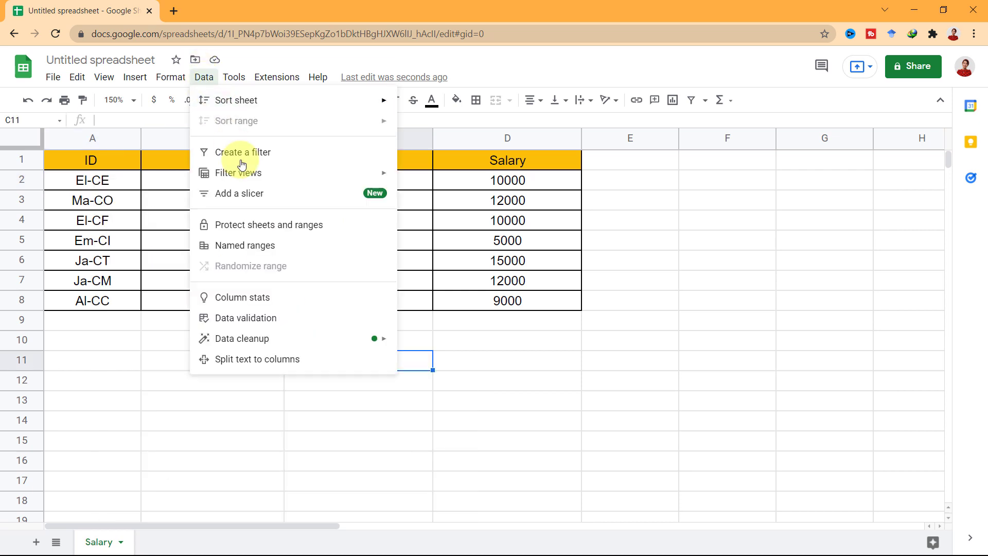
Step: Add cell Salary!A2 as a protected range editable only by you
click(278, 224)
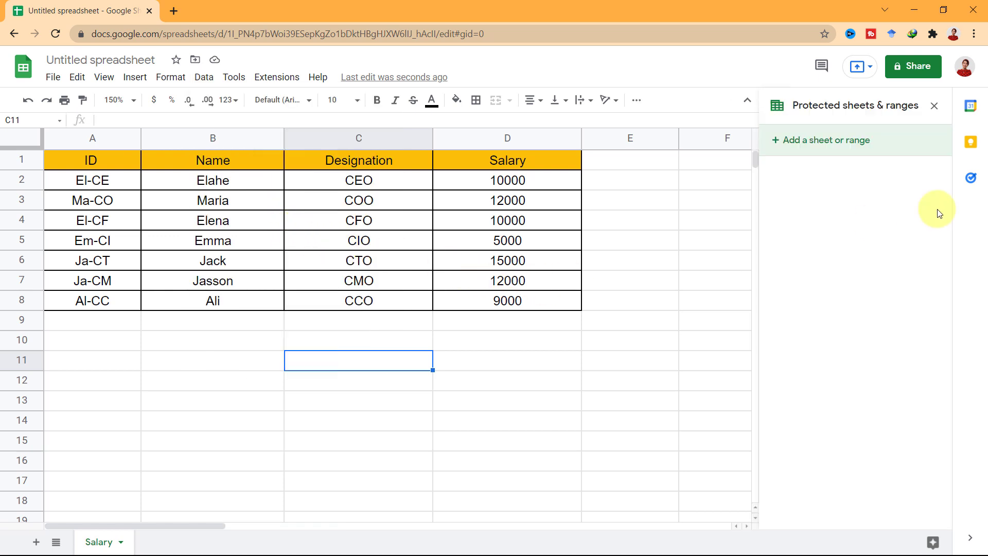
click(832, 142)
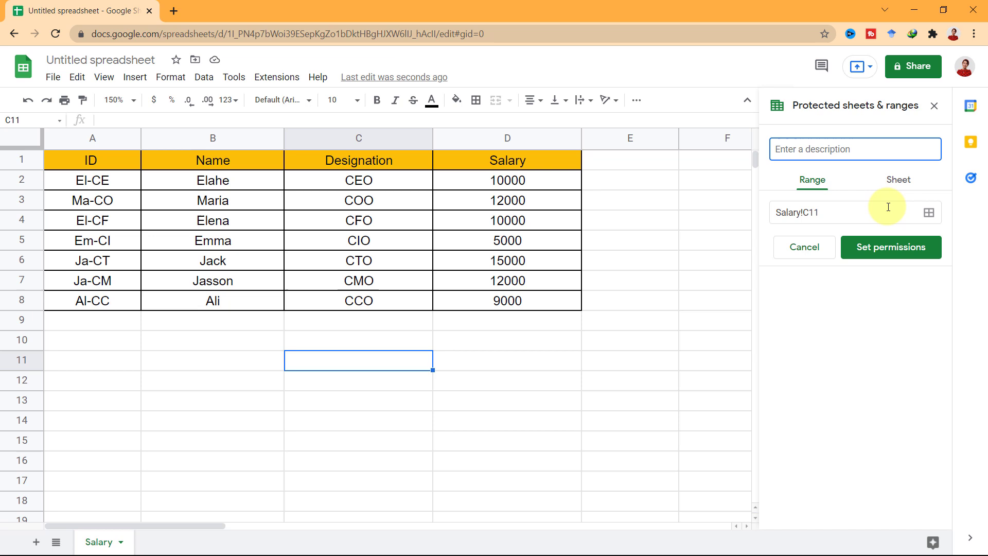
click(929, 212)
click(92, 180)
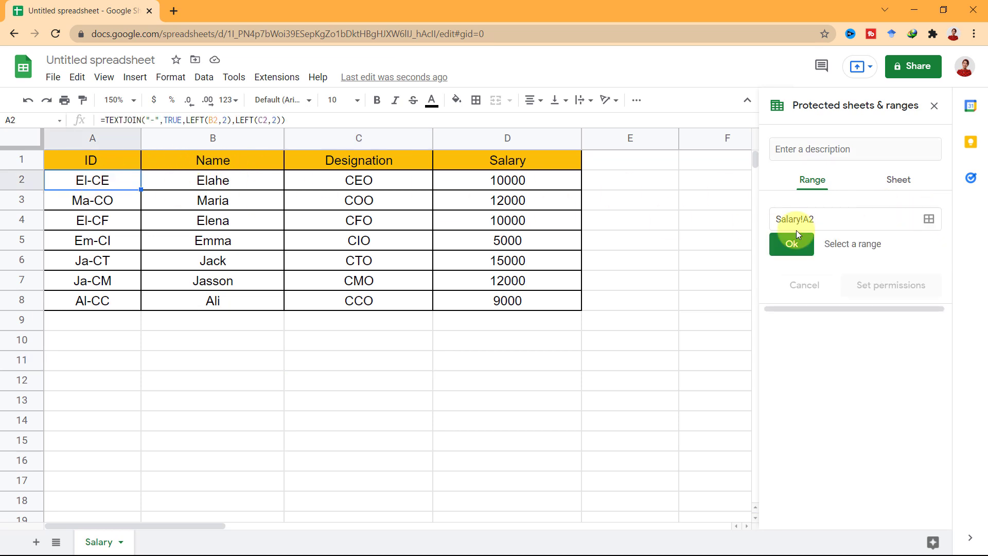
click(795, 245)
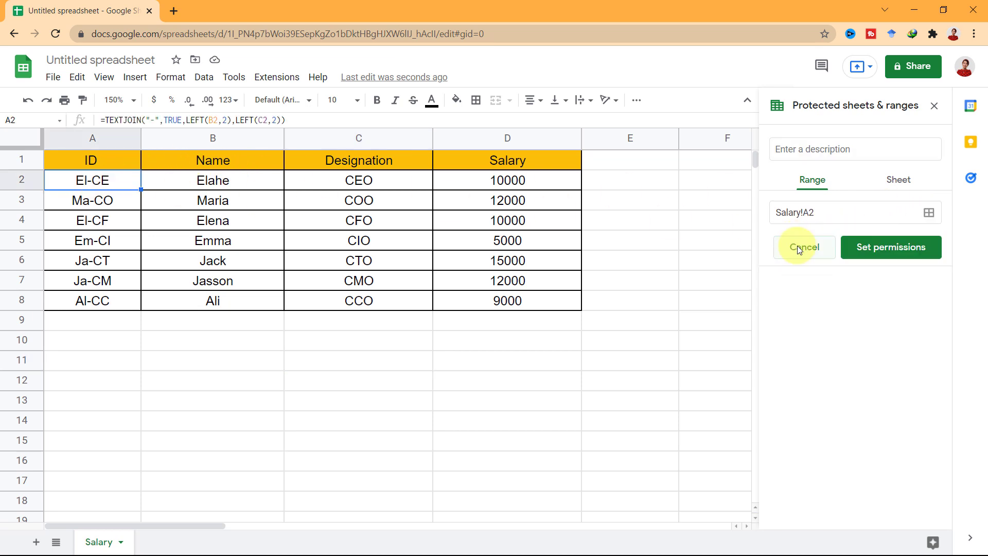
click(900, 248)
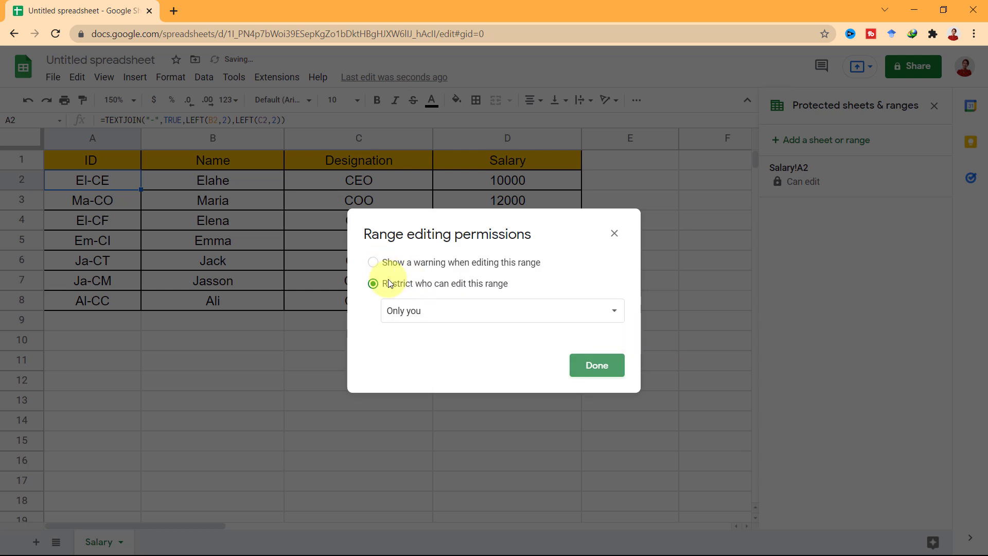
click(615, 367)
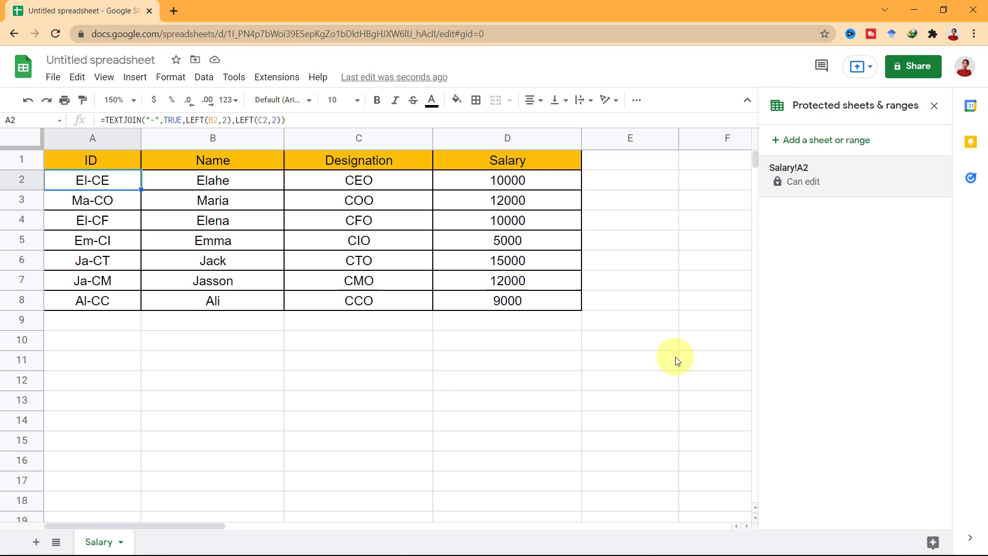
Step: Reopen the protection list, delete the Salary!A2 protected range, and close the panel
click(934, 105)
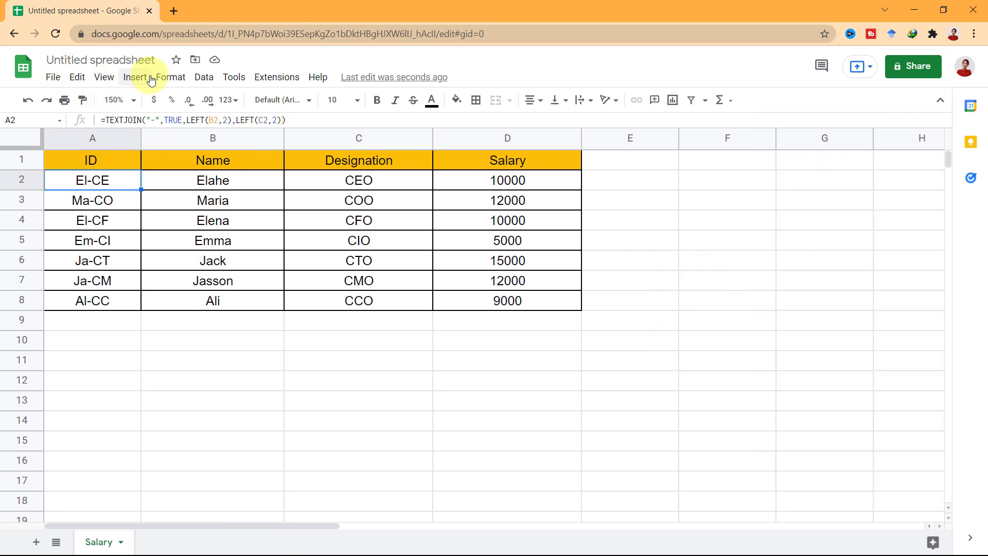
click(204, 78)
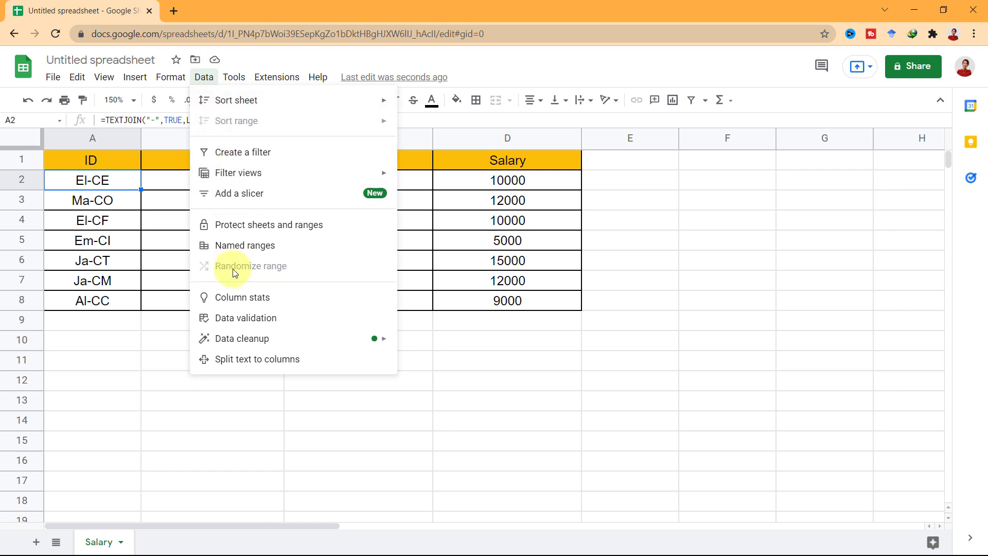
click(293, 232)
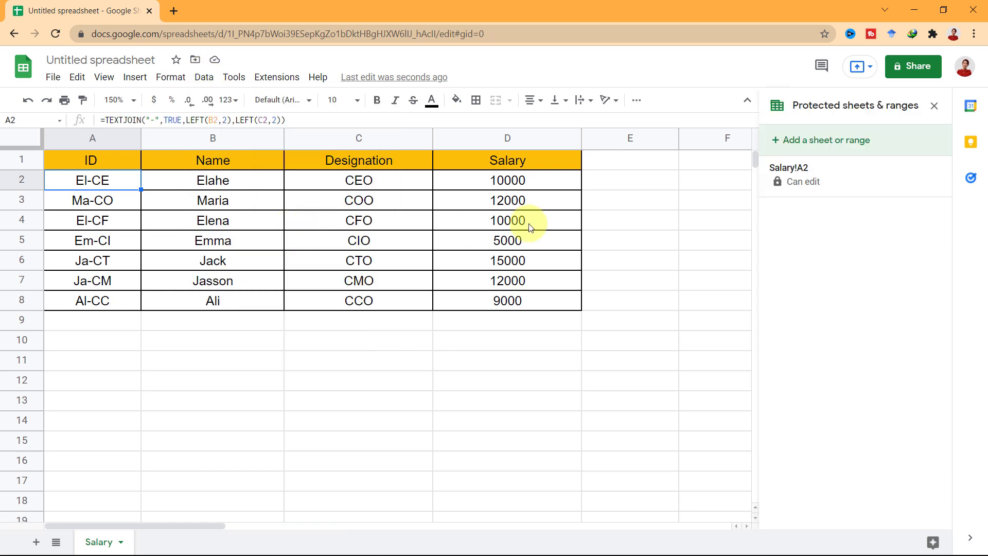
click(862, 181)
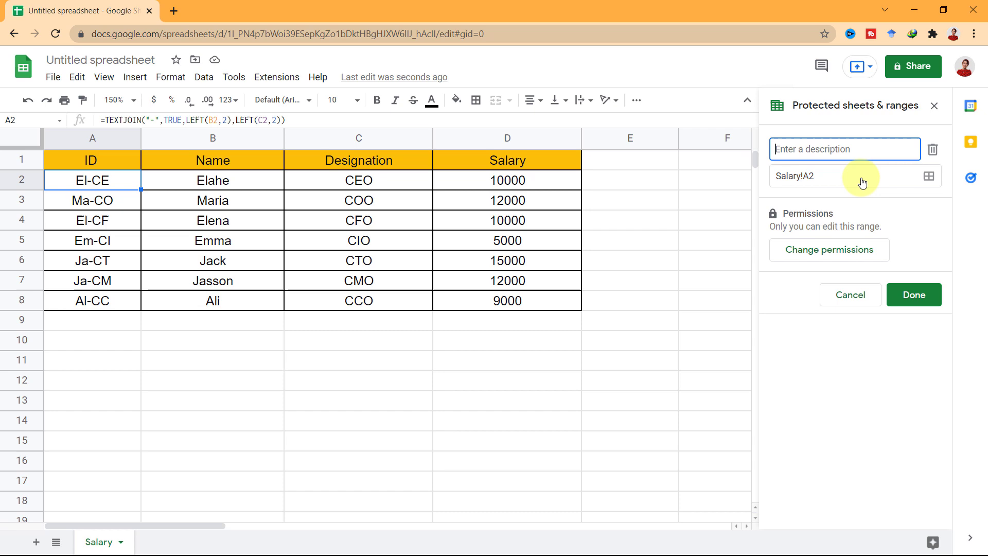
click(933, 150)
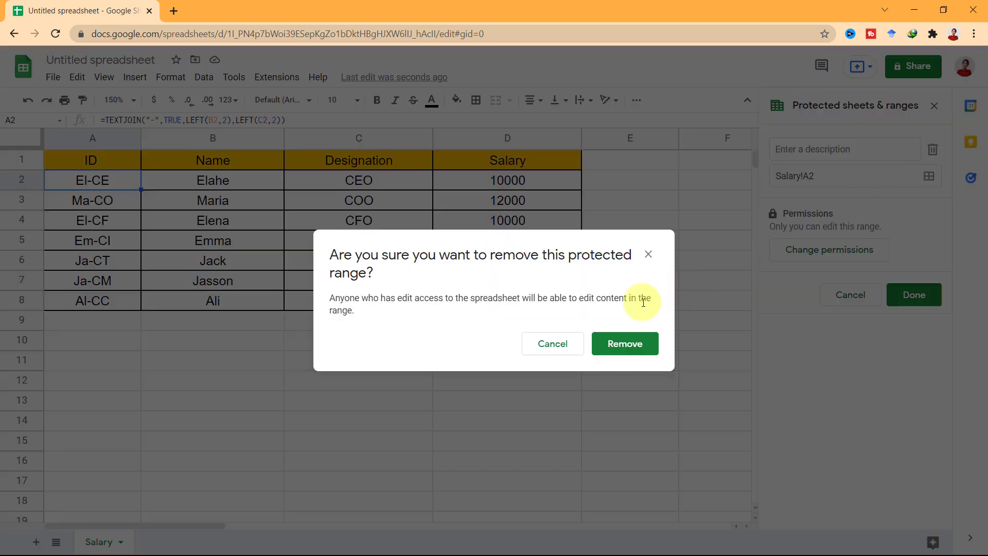
click(613, 354)
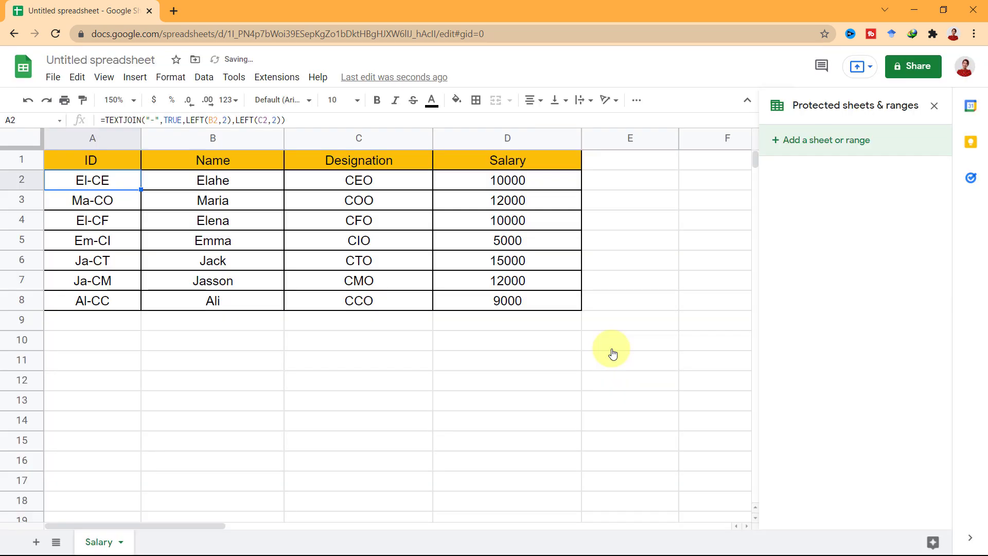
click(934, 106)
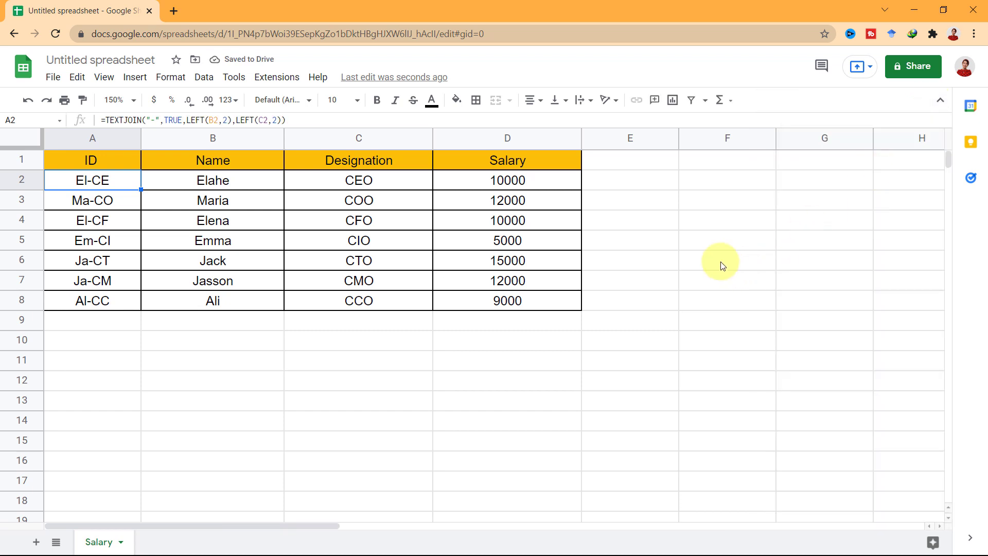
Step: Protect the whole Salary sheet with Custom editors, pasting in an added editor's e-mail address
right_click(103, 546)
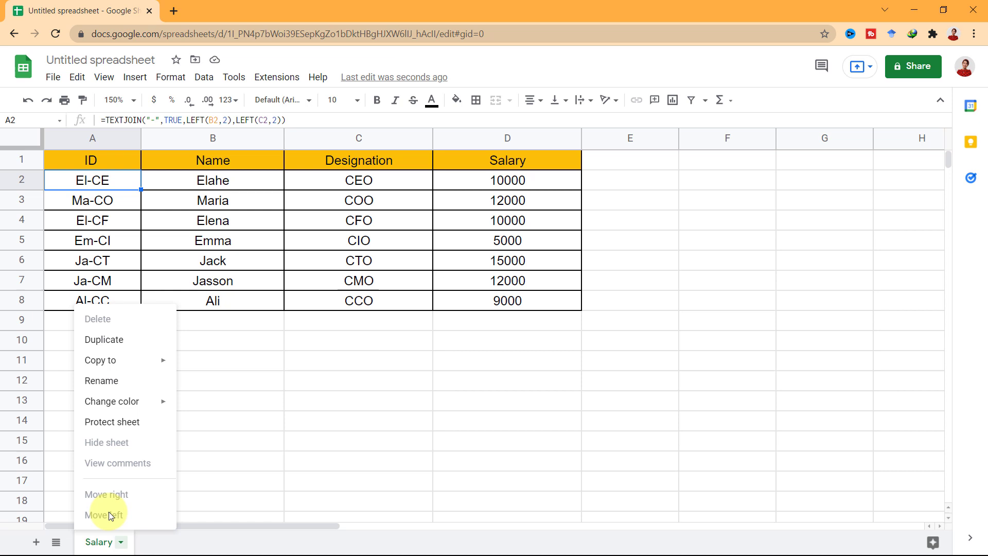
click(108, 428)
click(879, 268)
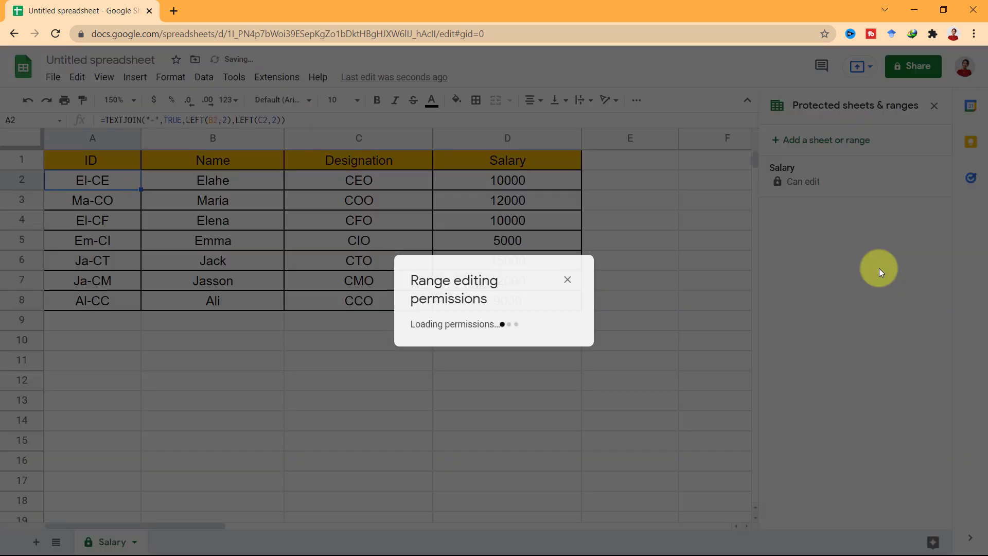
click(428, 311)
click(421, 331)
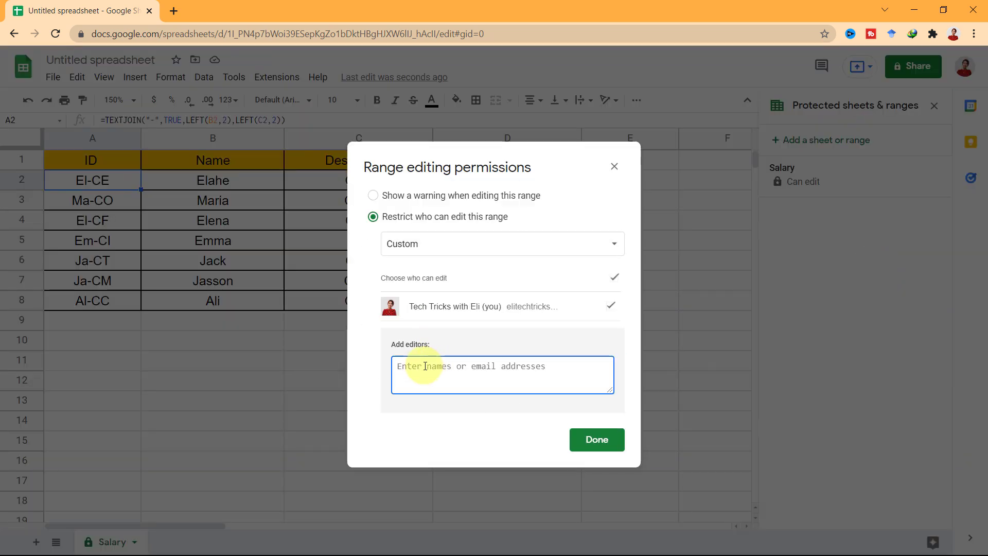
key(ctrl+v)
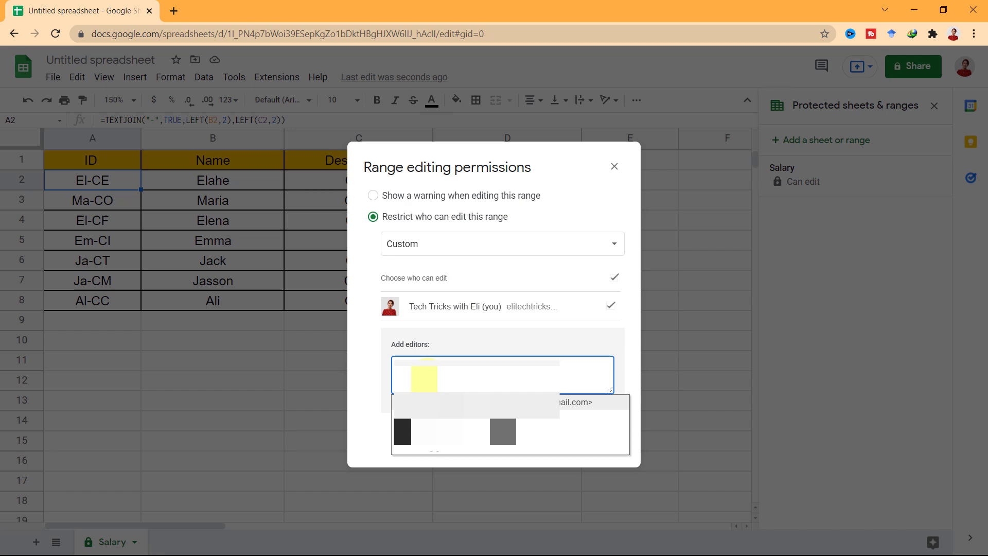
click(609, 437)
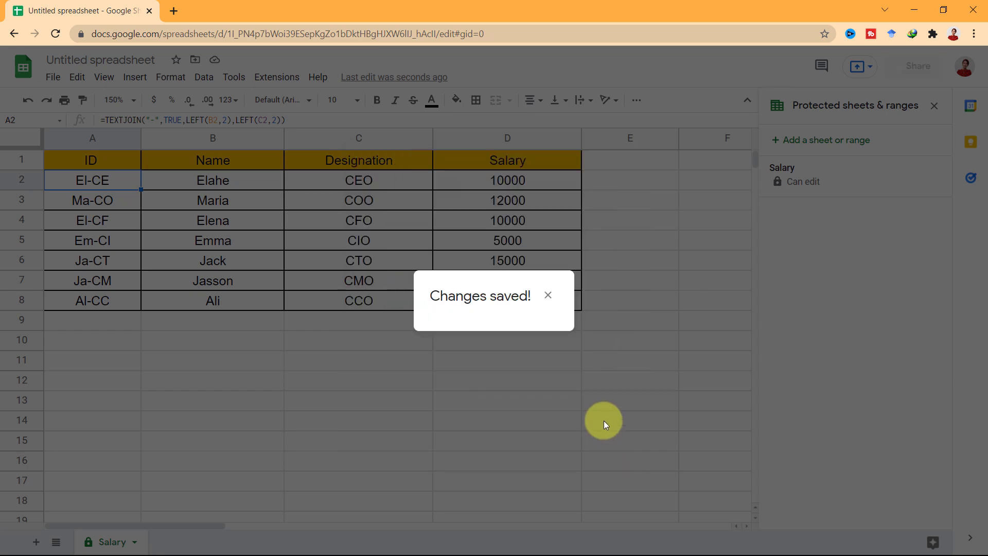